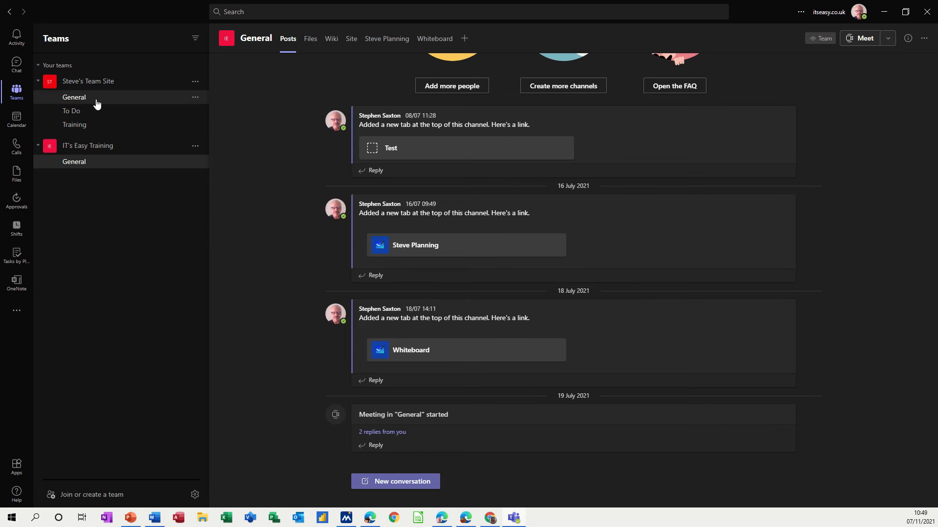
Step: View the To Do and Training channels of the existing team site
{"action": "left_click", "coordinate": [66, 112]}
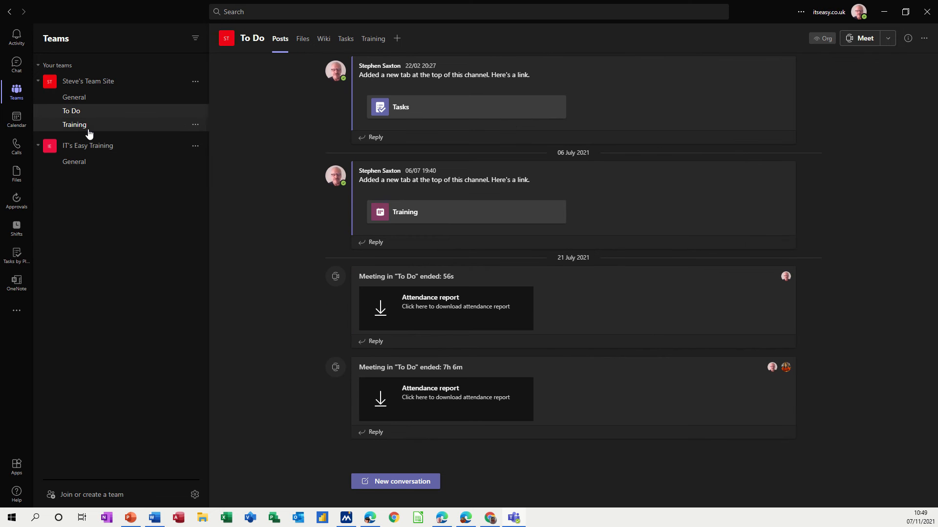
{"action": "left_click", "coordinate": [89, 133]}
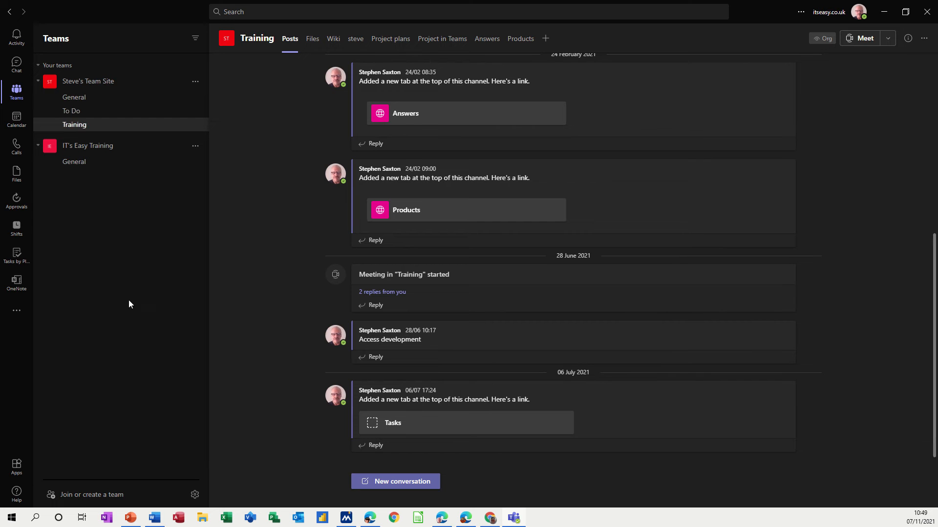
Step: Start creating a team from scratch and make it private
{"action": "left_click", "coordinate": [99, 496]}
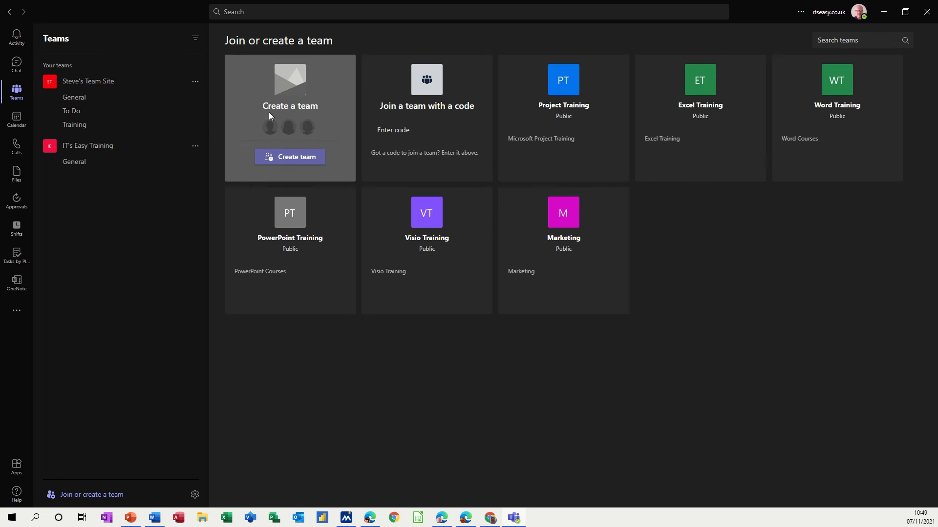
{"action": "left_click", "coordinate": [282, 157]}
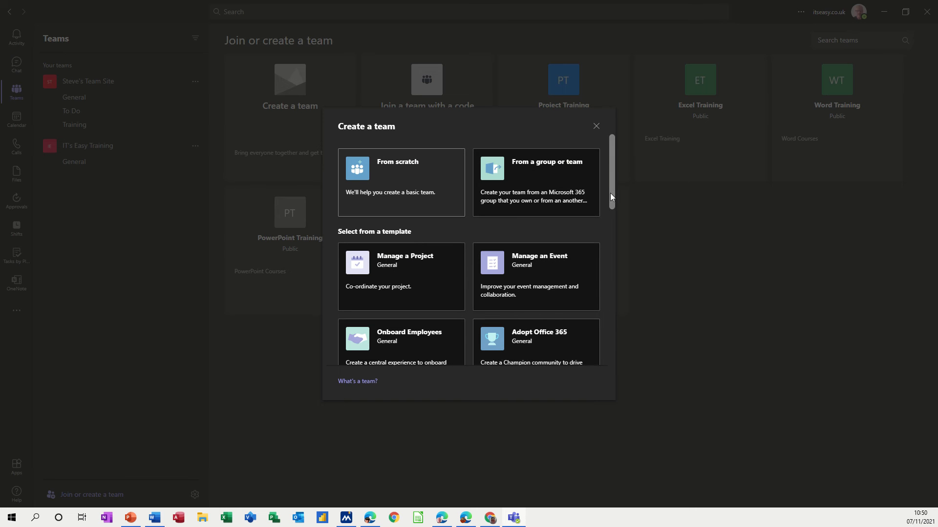
{"action": "left_click_drag", "start_coordinate": [610, 193], "coordinate": [597, 168]}
{"action": "left_click", "coordinate": [382, 179]}
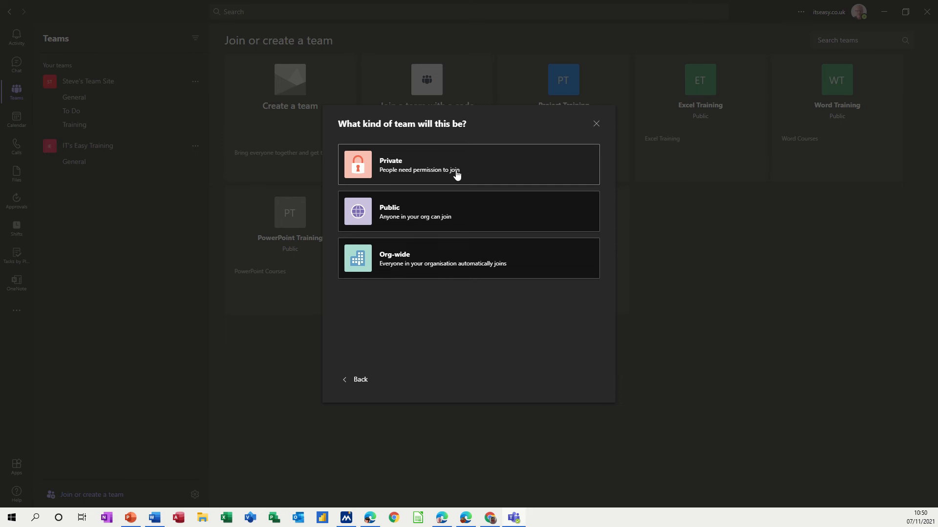
{"action": "left_click", "coordinate": [409, 171]}
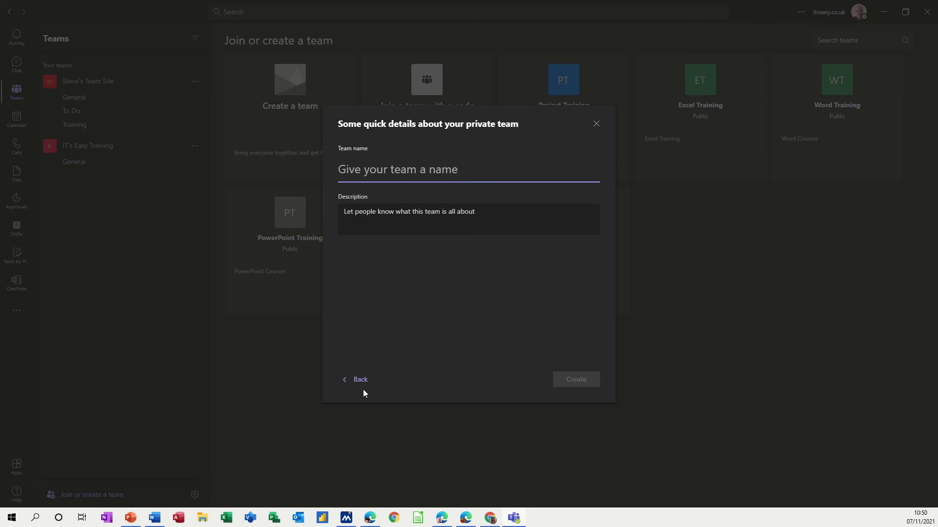
Step: Name the private team "Course Development", describe it as "Microsoft Office course outlines and ideas", and create it
{"action": "type", "text": "Course"}
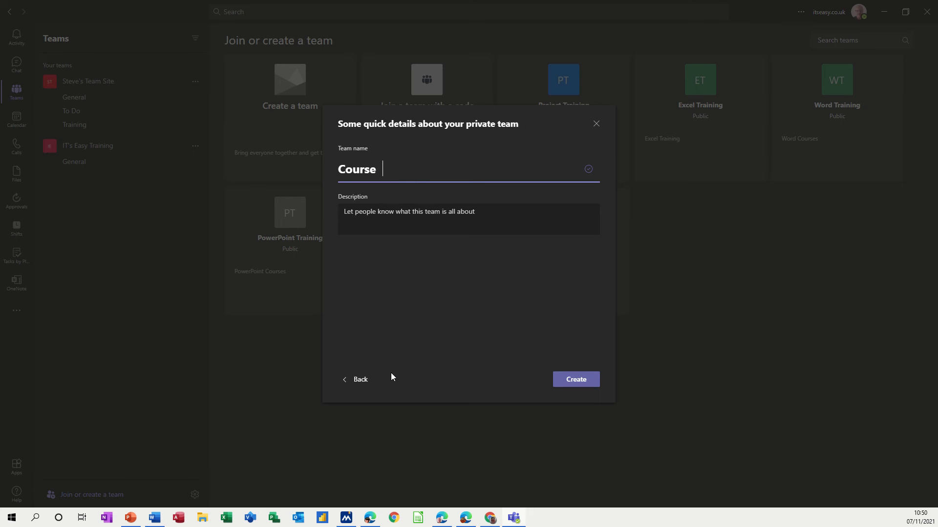
{"action": "type", "text": " Development"}
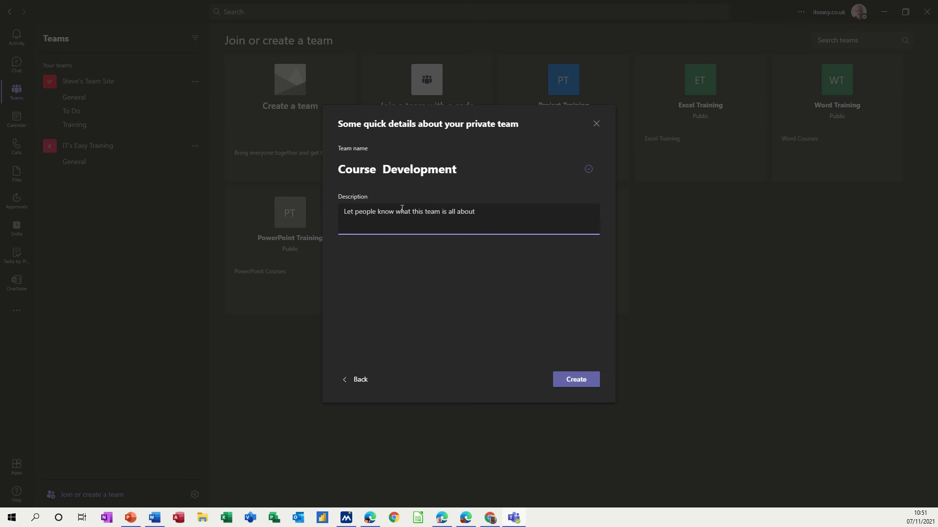
{"action": "type", "text": "M"}
{"action": "type", "text": "o"}
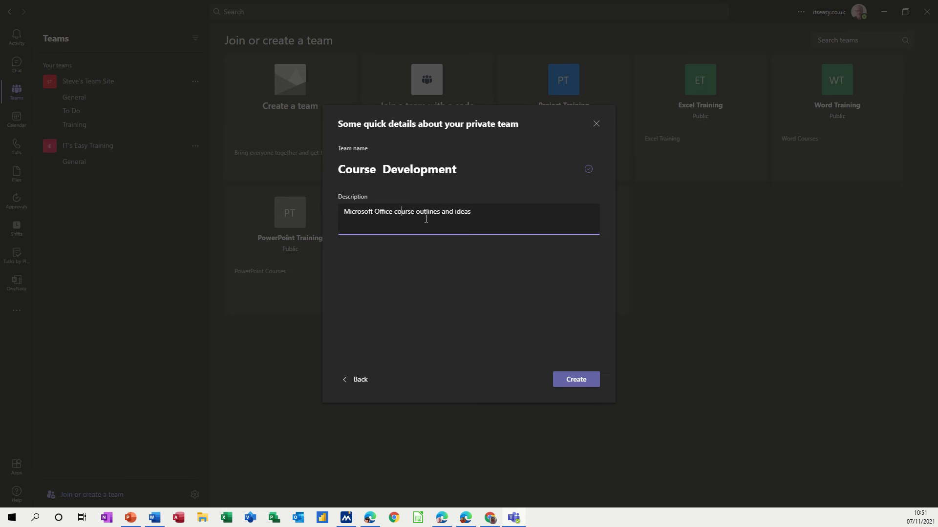
{"action": "left_click", "coordinate": [575, 382]}
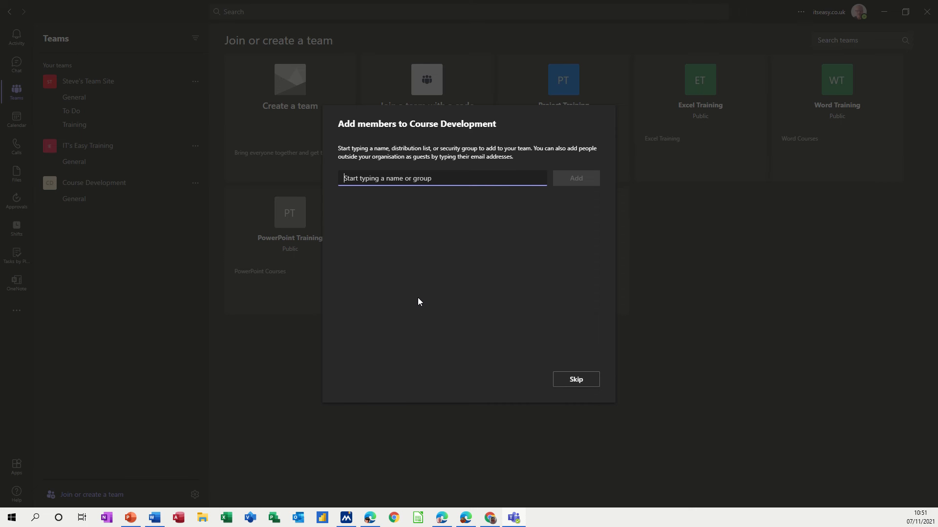
Step: Add three colleagues from the organisation to the Course Development team as members and finish adding people
{"action": "type", "text": "al"}
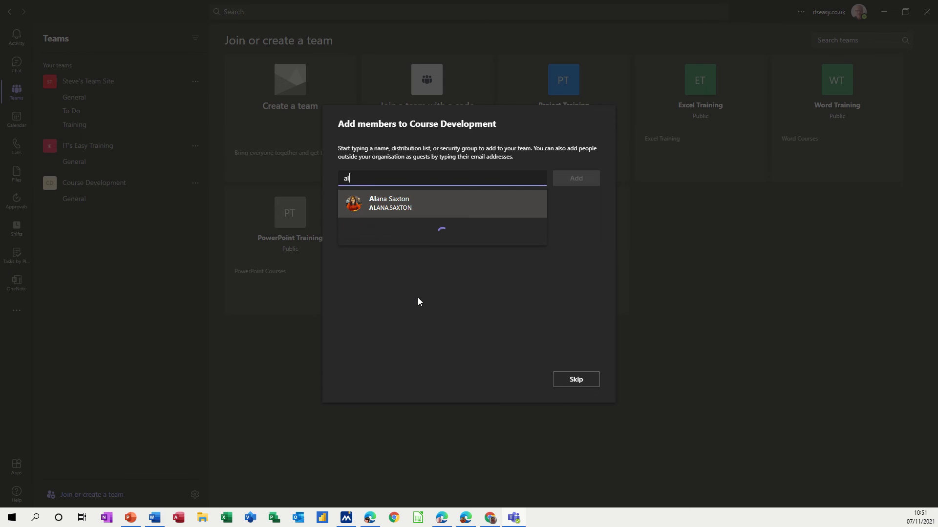
{"action": "left_click", "coordinate": [394, 204]}
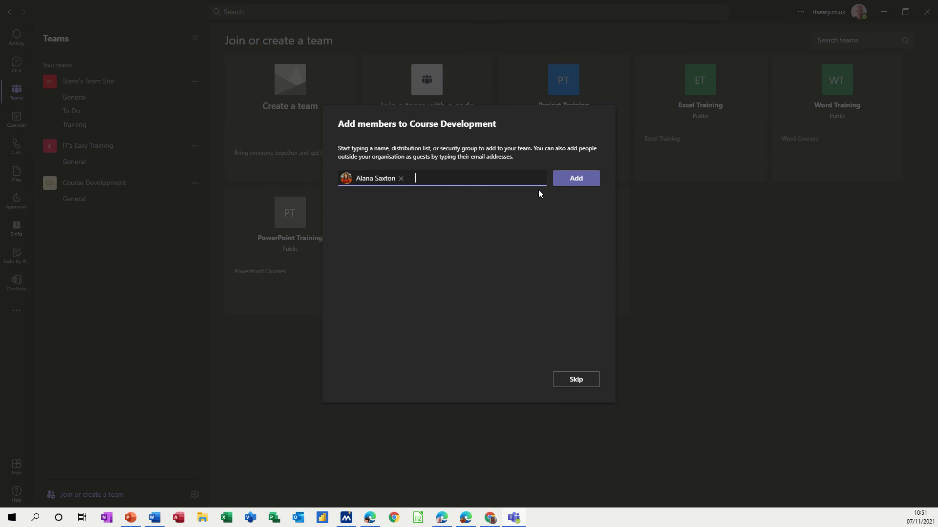
{"action": "left_click", "coordinate": [562, 178]}
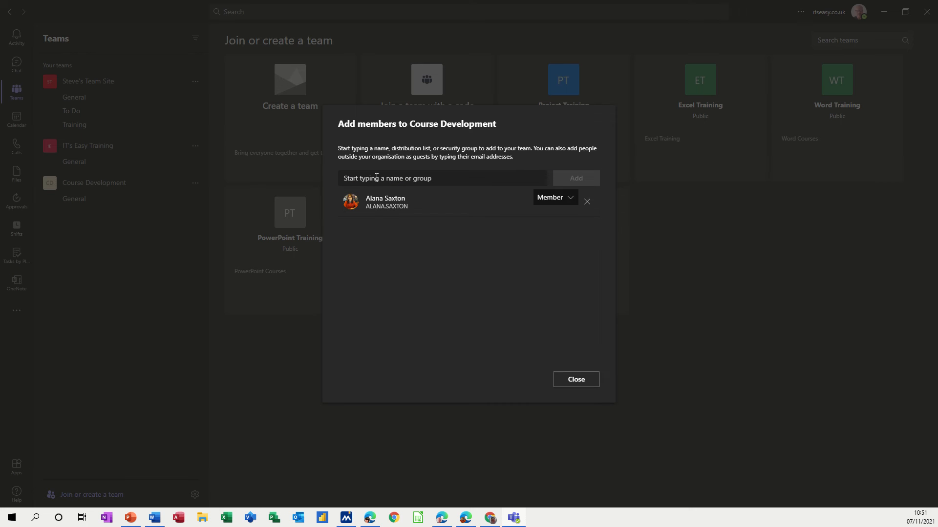
{"action": "type", "text": "tan"}
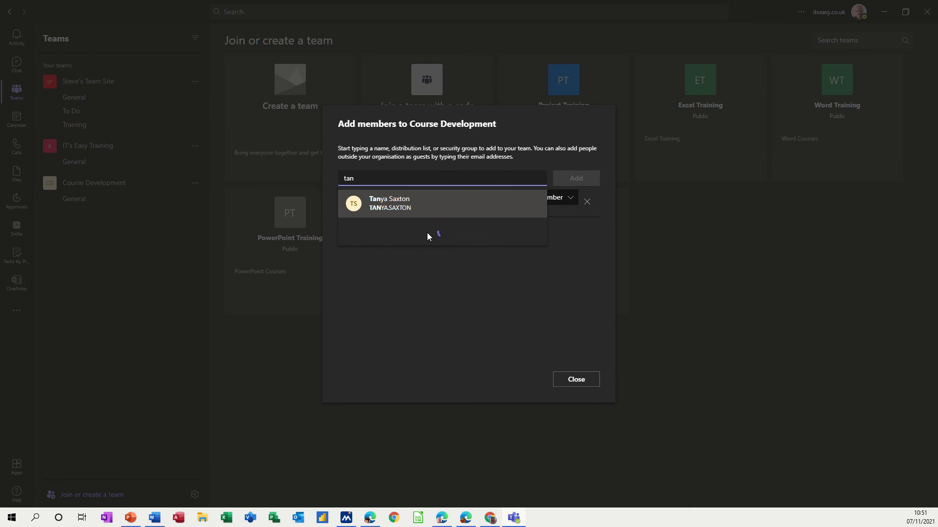
{"action": "left_click", "coordinate": [401, 205]}
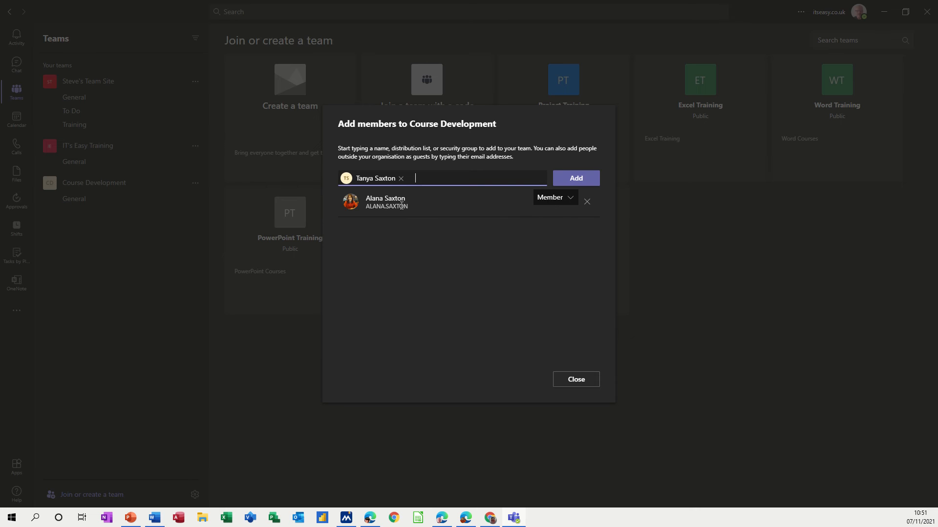
{"action": "left_click", "coordinate": [579, 182]}
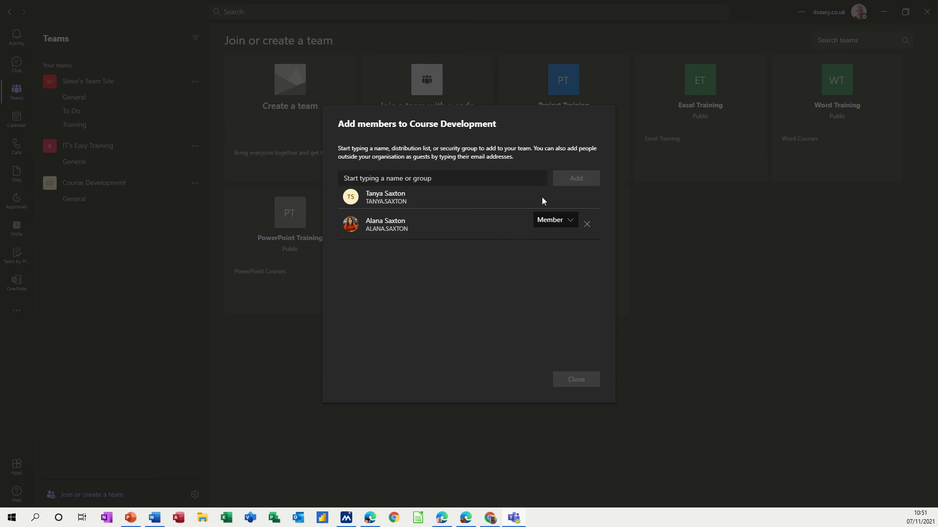
{"action": "left_click", "coordinate": [375, 177]}
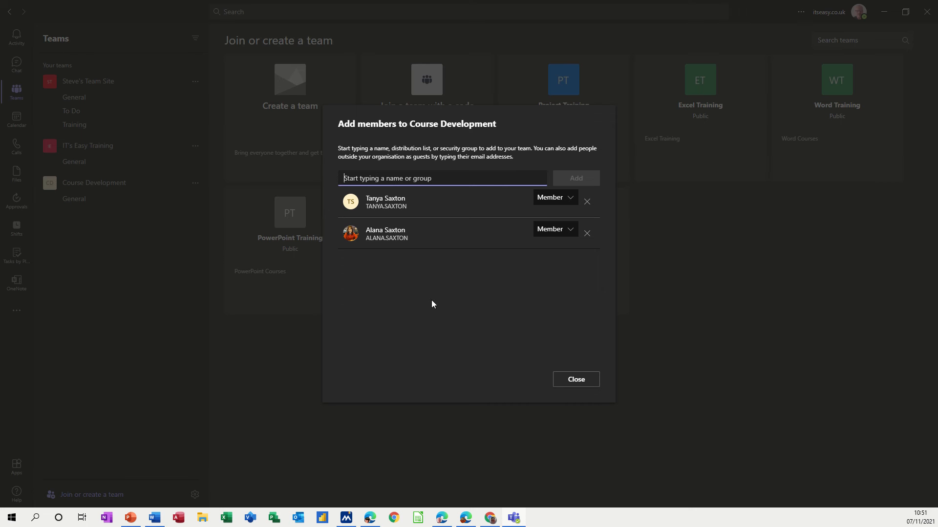
{"action": "type", "text": "ash"}
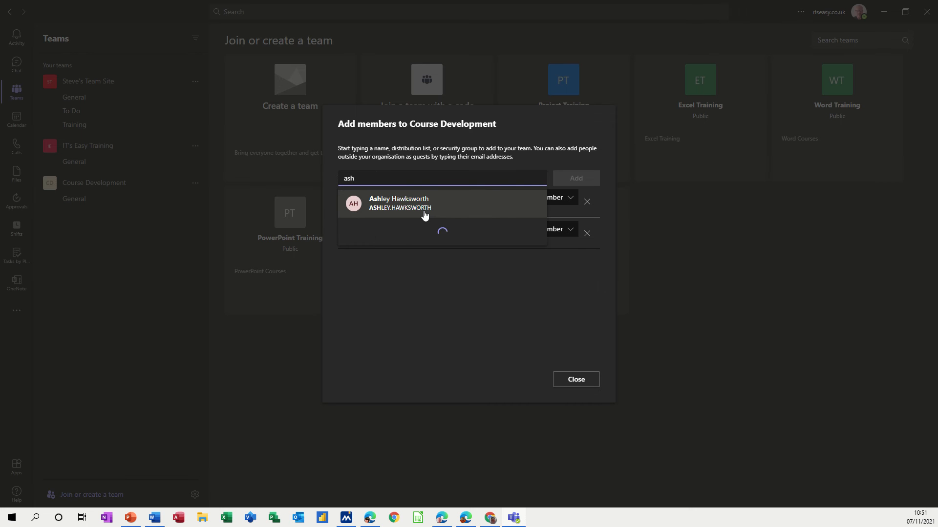
{"action": "left_click", "coordinate": [416, 205]}
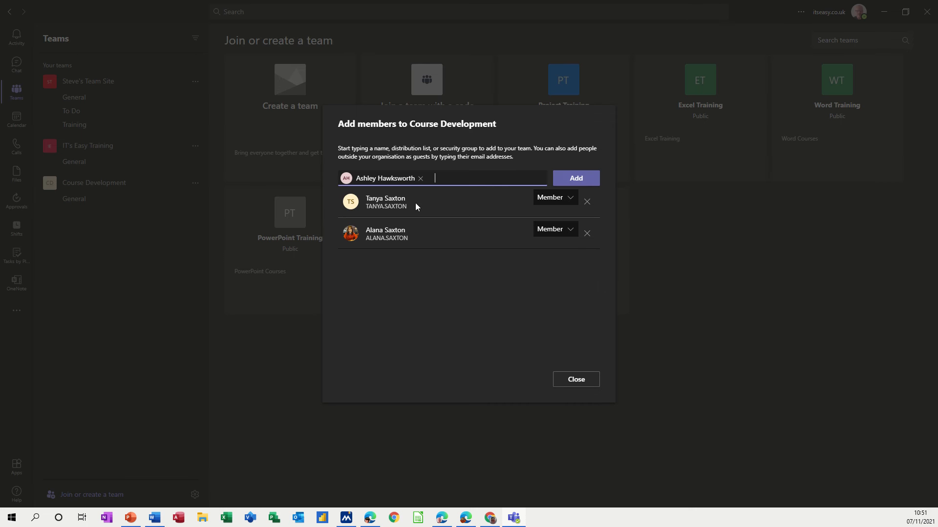
{"action": "left_click", "coordinate": [575, 178]}
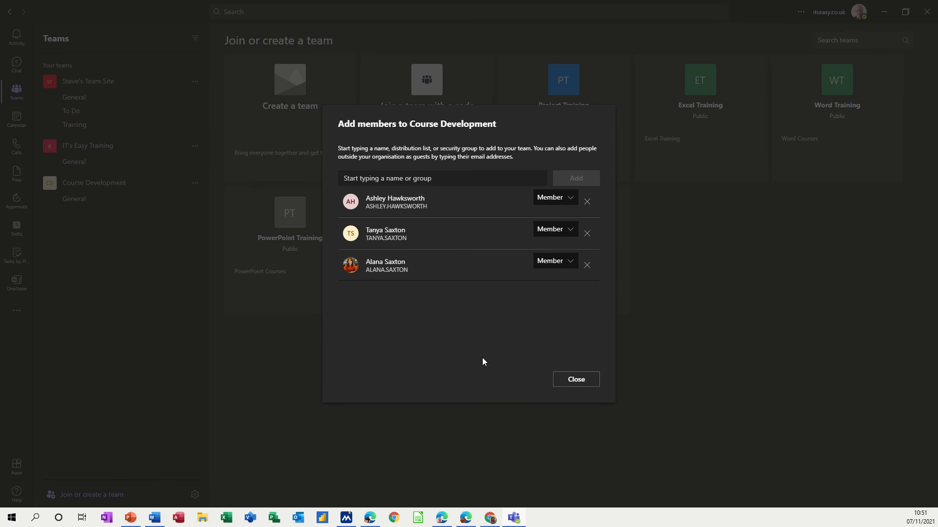
{"action": "left_click", "coordinate": [568, 384]}
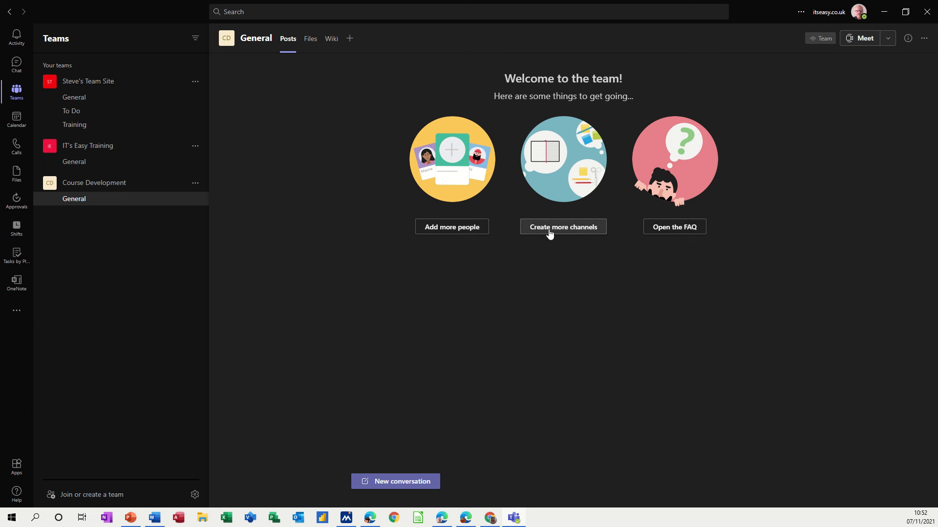
Step: Examine the management options available for the Course Development team and its General channel
{"action": "left_click", "coordinate": [99, 188]}
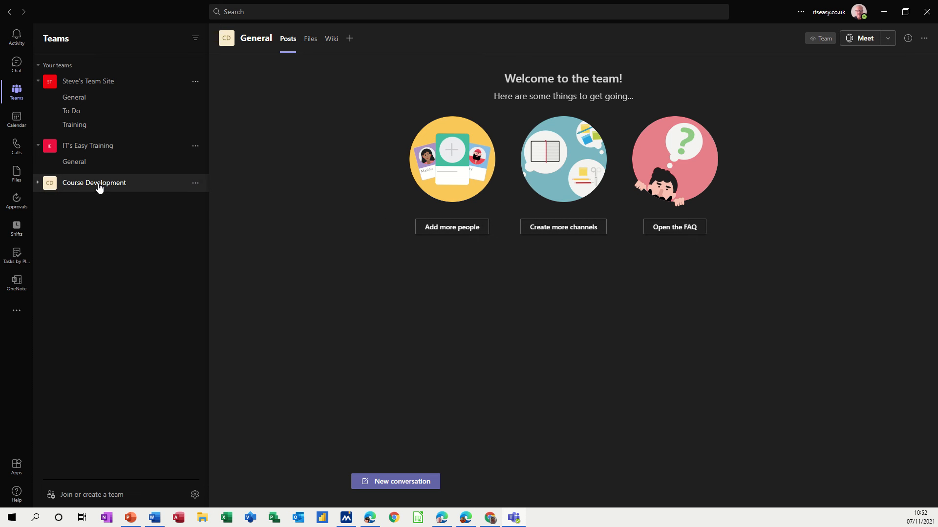
{"action": "left_click", "coordinate": [39, 183]}
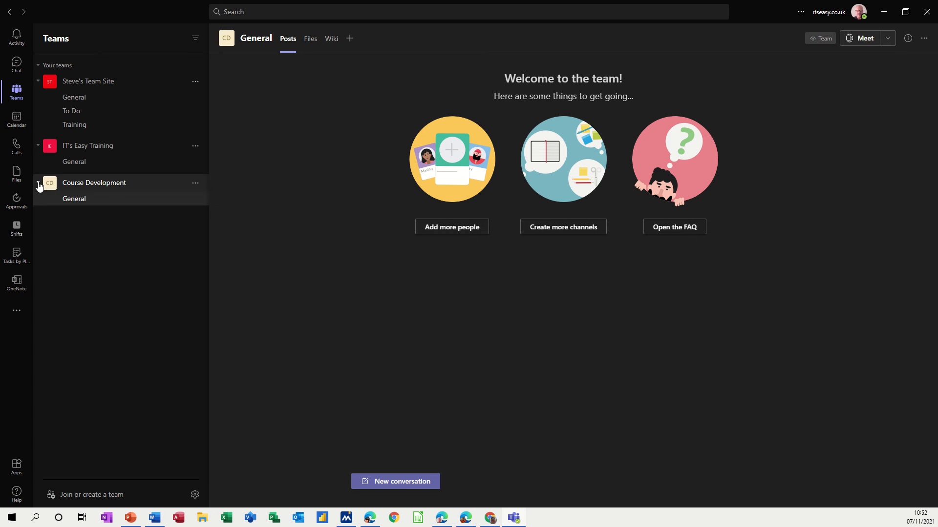
{"action": "left_click", "coordinate": [197, 185]}
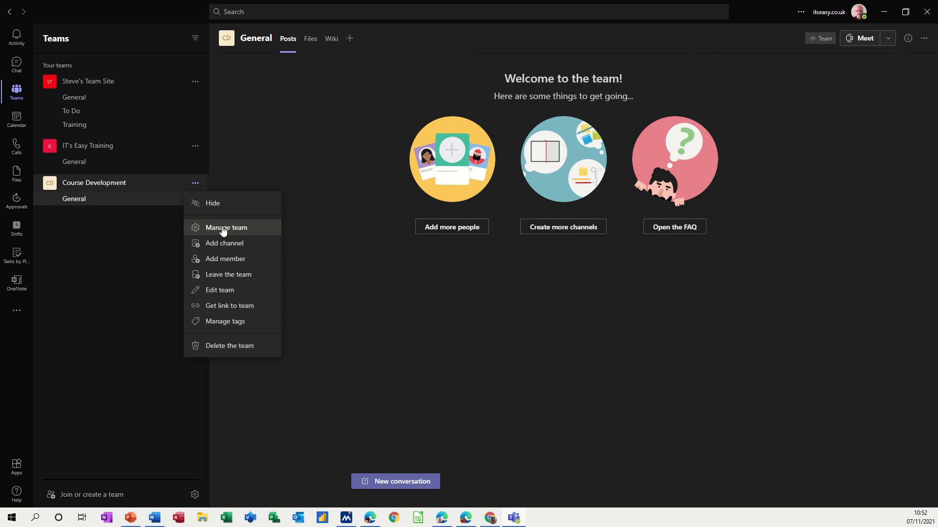
{"action": "left_click", "coordinate": [95, 201]}
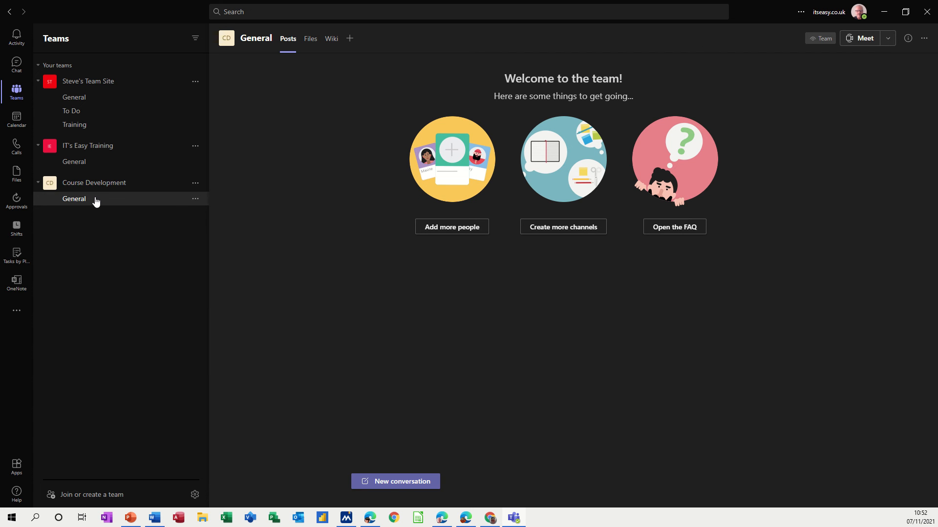
{"action": "left_click", "coordinate": [195, 201]}
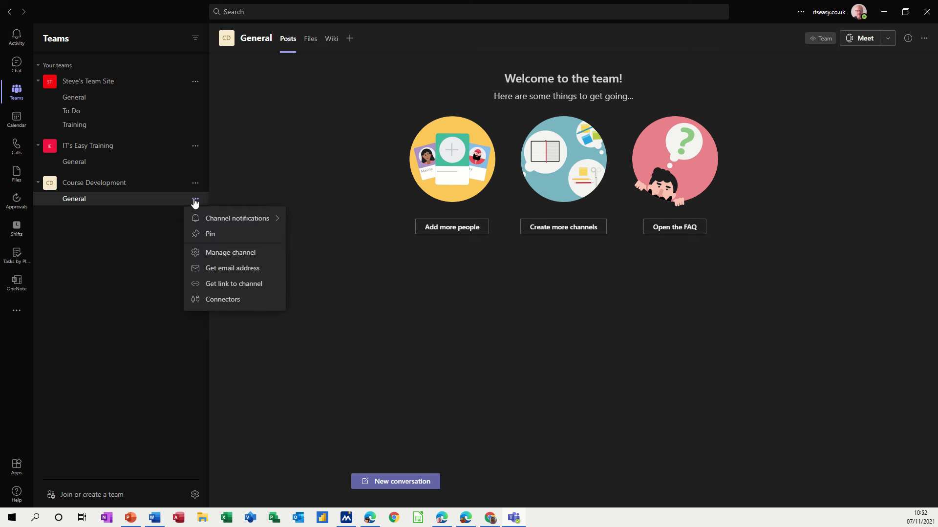
{"action": "mouse_move", "coordinate": [206, 218]}
{"action": "left_click", "coordinate": [109, 183]}
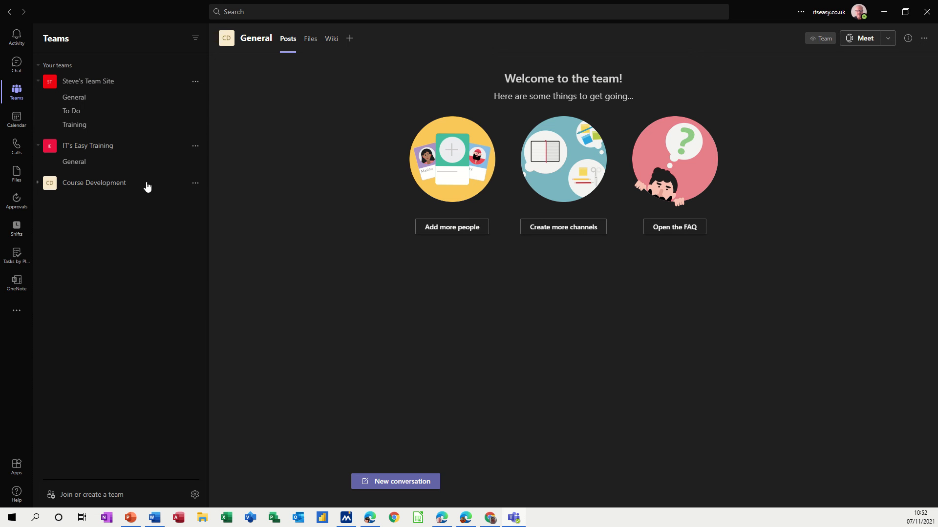
{"action": "left_click", "coordinate": [39, 184]}
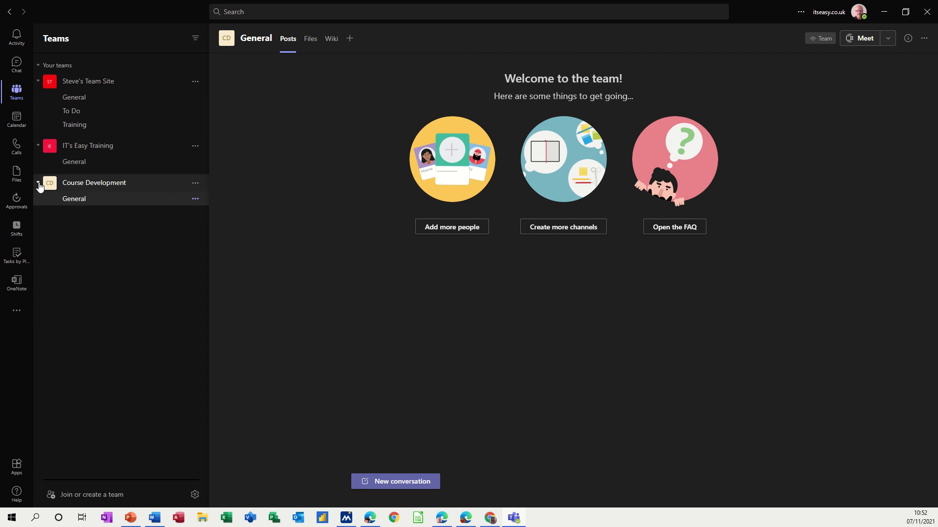
Step: Look through the General channel's Files and Wiki content and the apps that can be added as tabs
{"action": "left_click", "coordinate": [101, 203]}
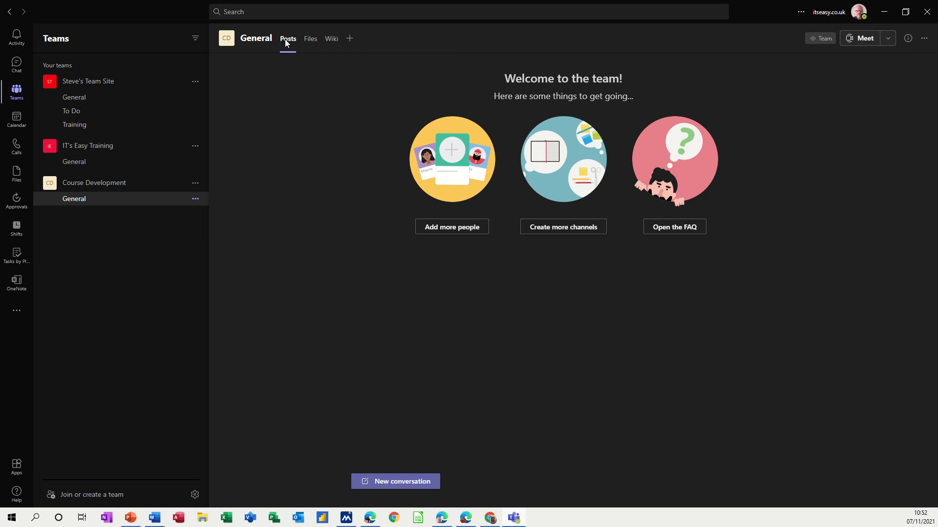
{"action": "left_click", "coordinate": [307, 40]}
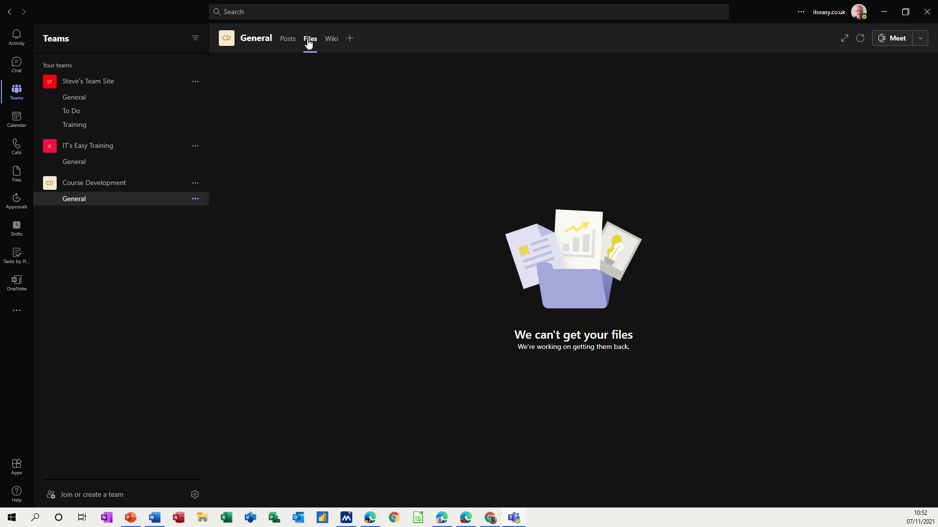
{"action": "left_click", "coordinate": [330, 44]}
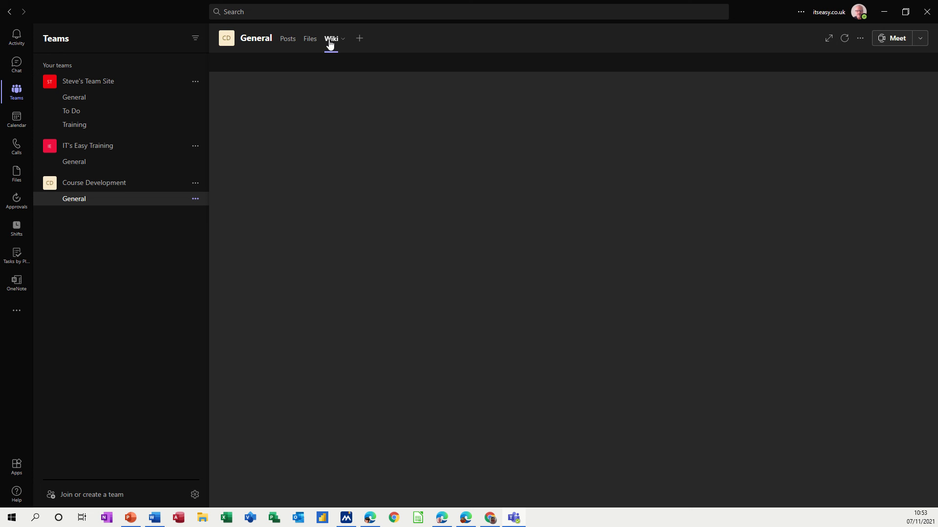
{"action": "left_click", "coordinate": [359, 39]}
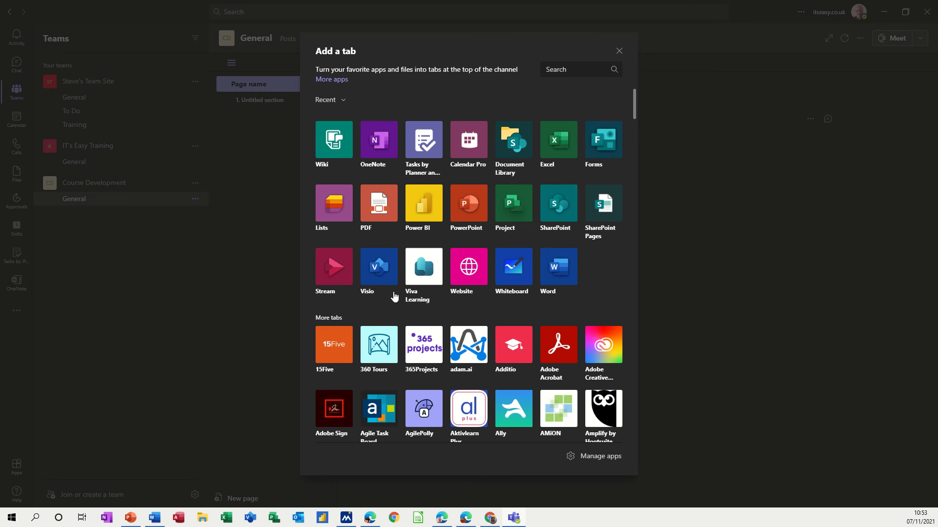
{"action": "left_click", "coordinate": [268, 167]}
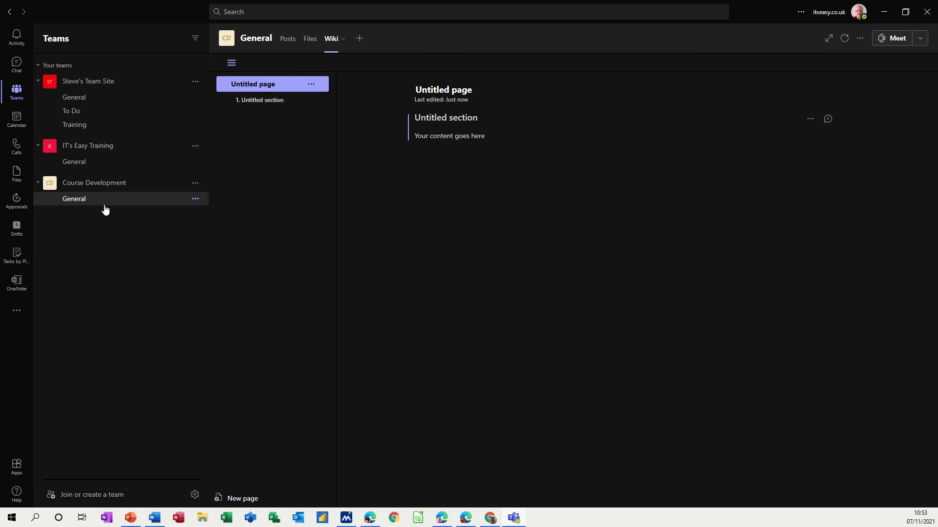
Step: Create a standard channel named "Excel Courses" in the Course Development team, shown automatically in everyone's channel list
{"action": "left_click", "coordinate": [288, 40]}
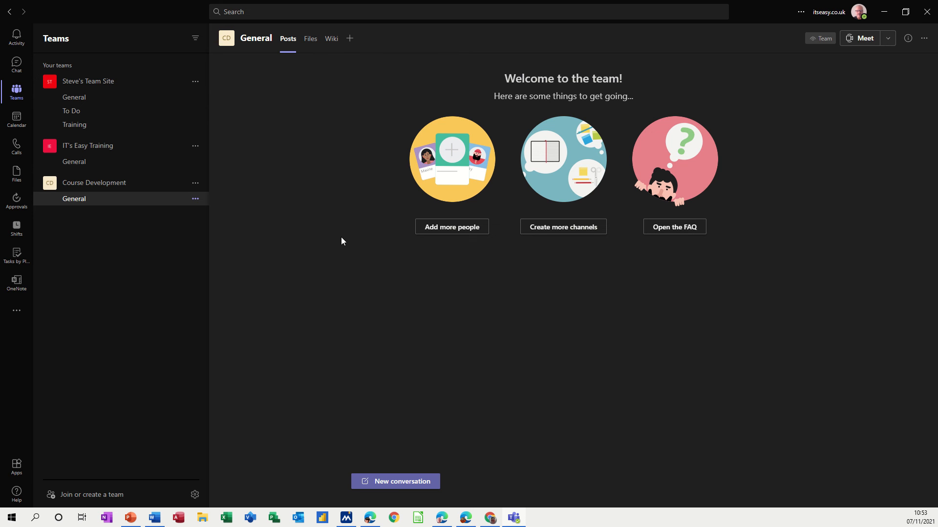
{"action": "left_click", "coordinate": [564, 231]}
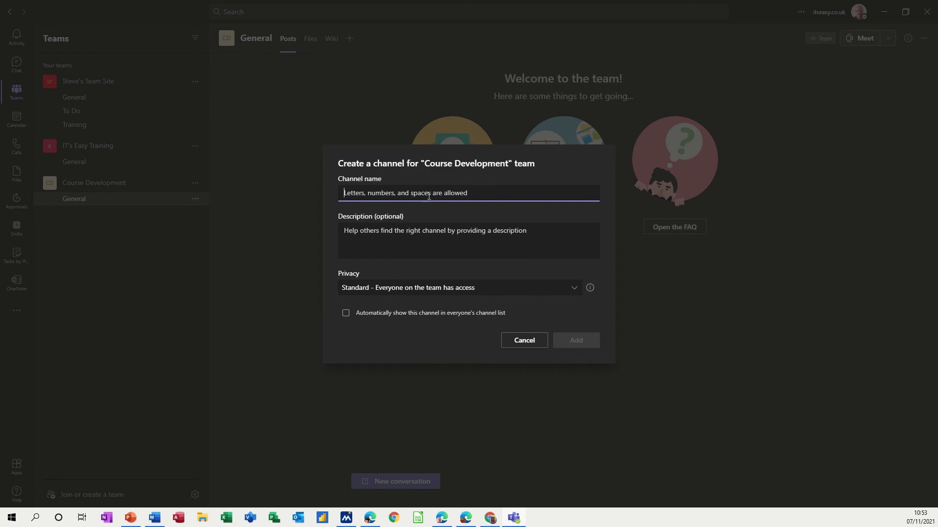
{"action": "type", "text": "Ex"}
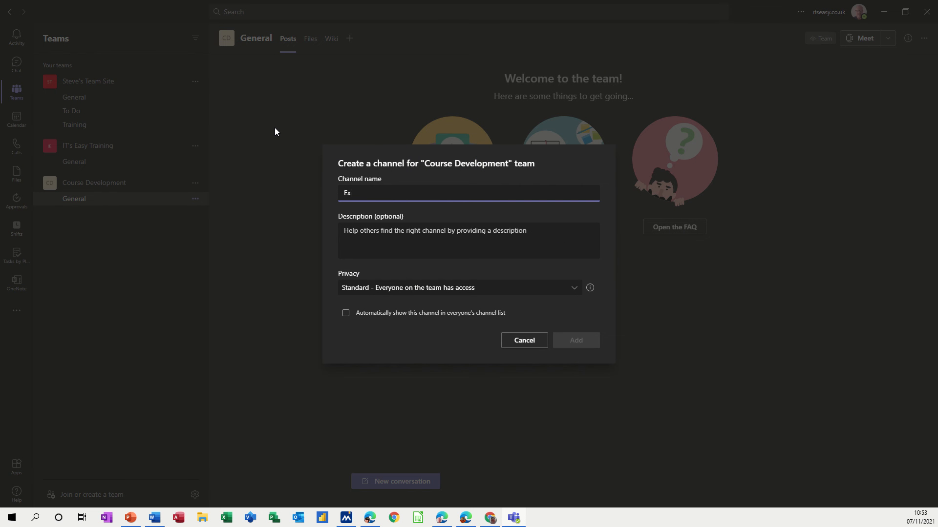
{"action": "type", "text": "cel Courses"}
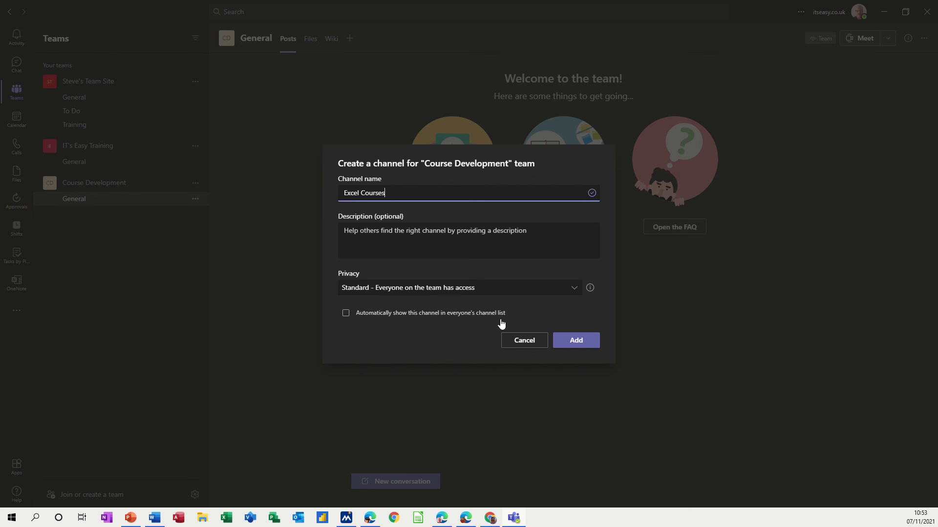
{"action": "left_click", "coordinate": [346, 314]}
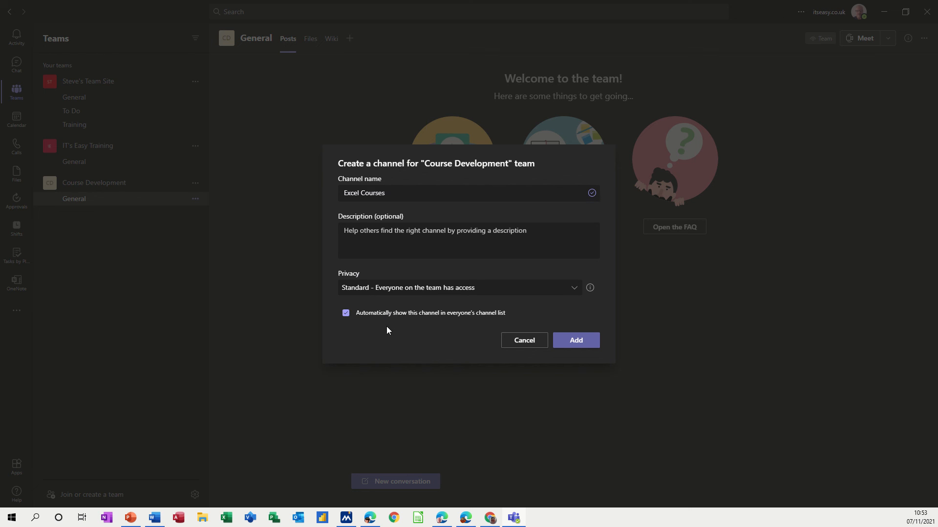
{"action": "left_click", "coordinate": [580, 345]}
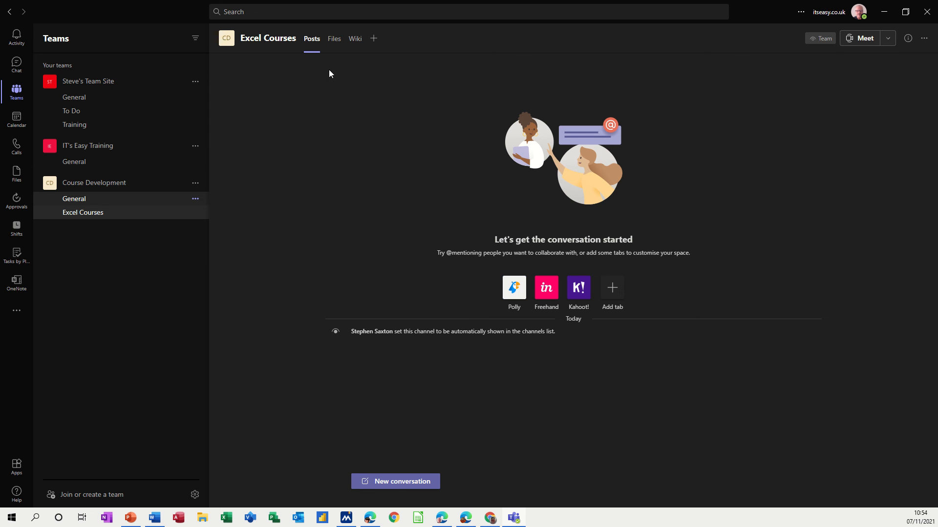
Step: Look through the Excel Courses channel's Files and Wiki content and return to its posts
{"action": "left_click", "coordinate": [331, 39]}
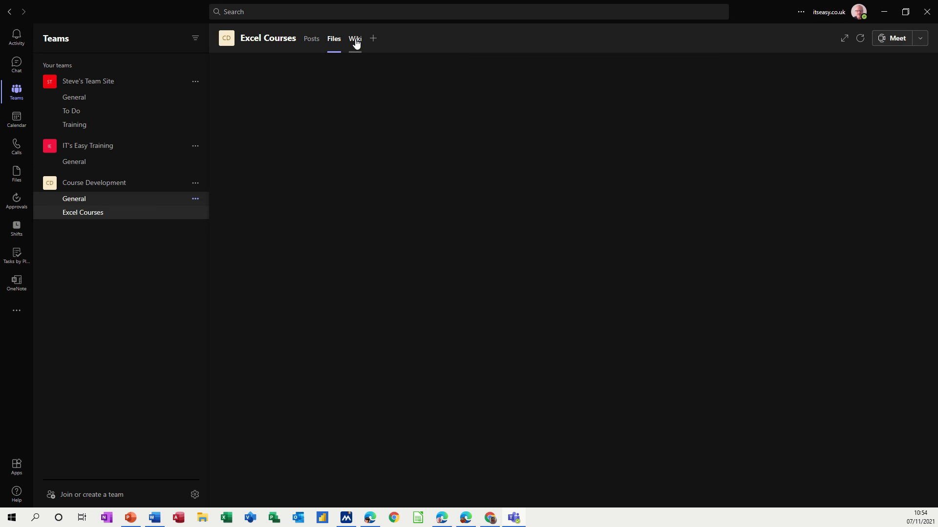
{"action": "left_click", "coordinate": [356, 43]}
{"action": "left_click", "coordinate": [310, 41]}
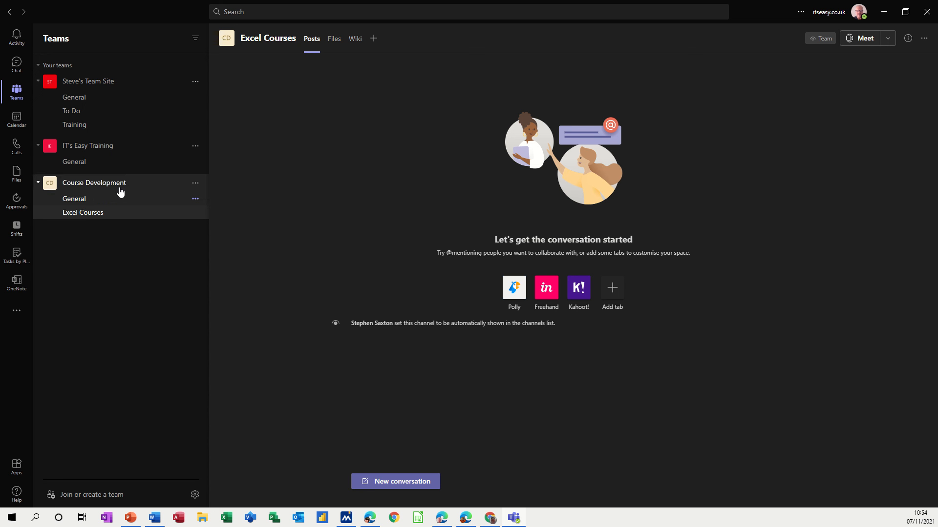
Step: Add a standard channel named "Word Courses" to the Course Development team, shown automatically in everyone's channel list
{"action": "left_click", "coordinate": [195, 184]}
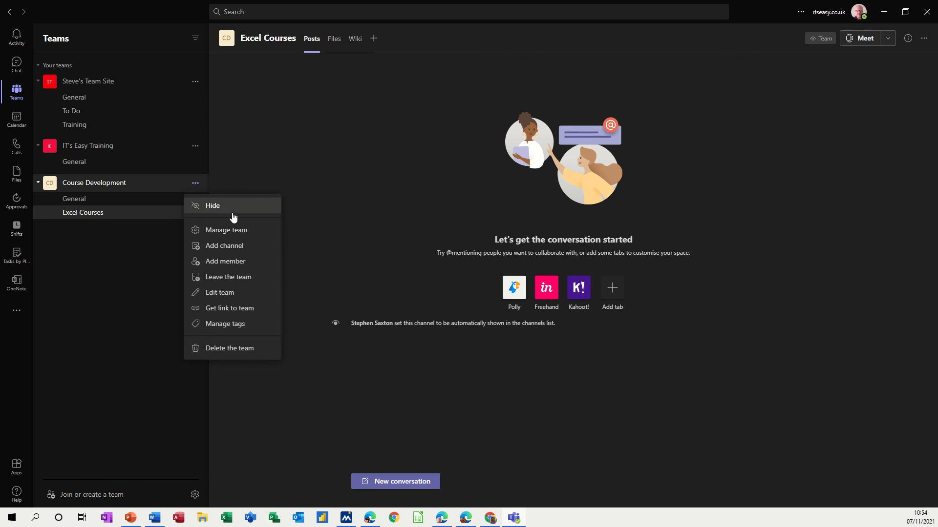
{"action": "left_click", "coordinate": [223, 248]}
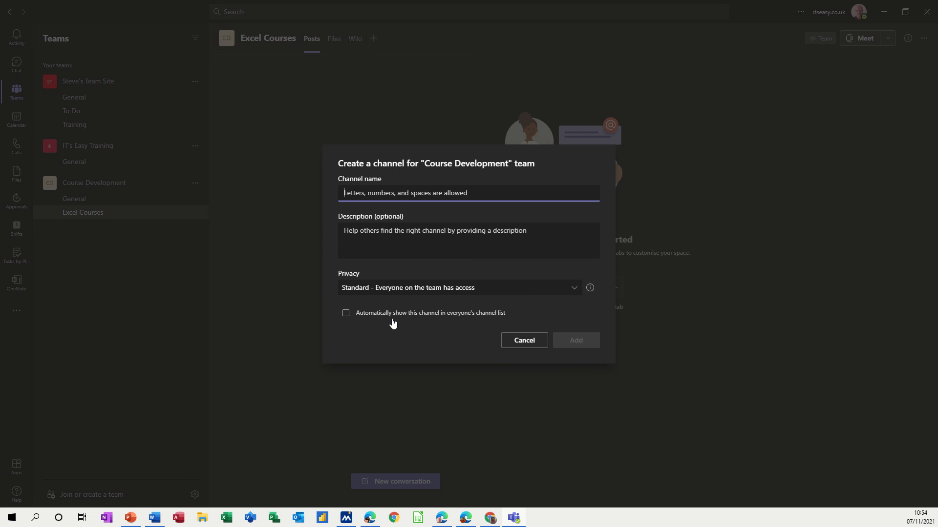
{"action": "type", "text": "Wor"}
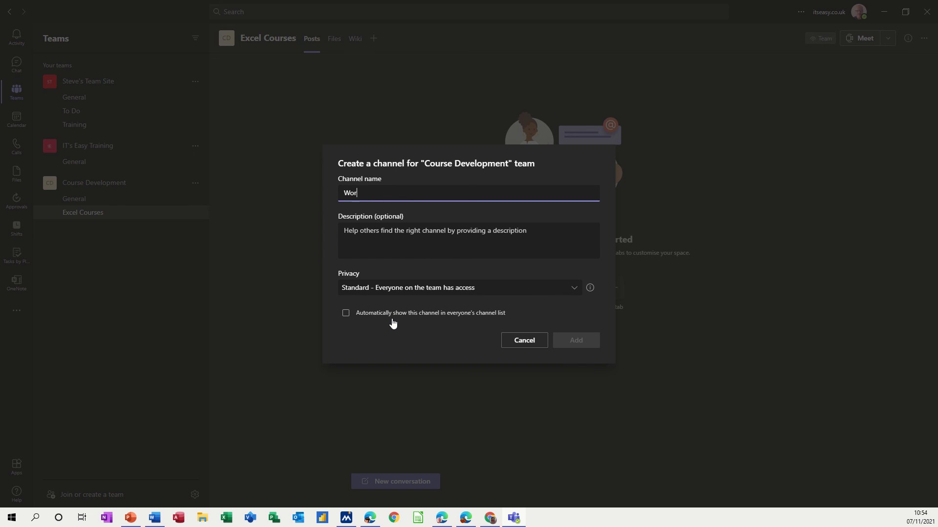
{"action": "type", "text": "d Courses"}
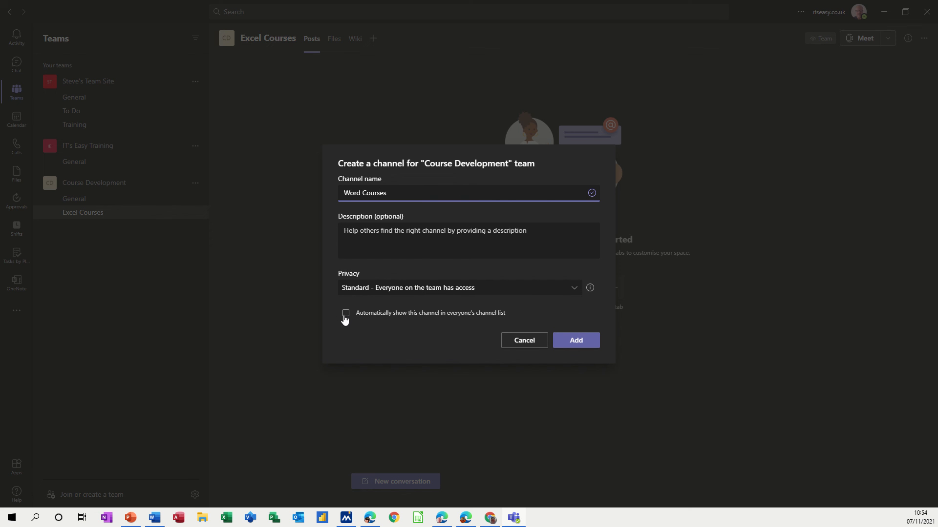
{"action": "left_click", "coordinate": [360, 317]}
{"action": "left_click", "coordinate": [575, 345]}
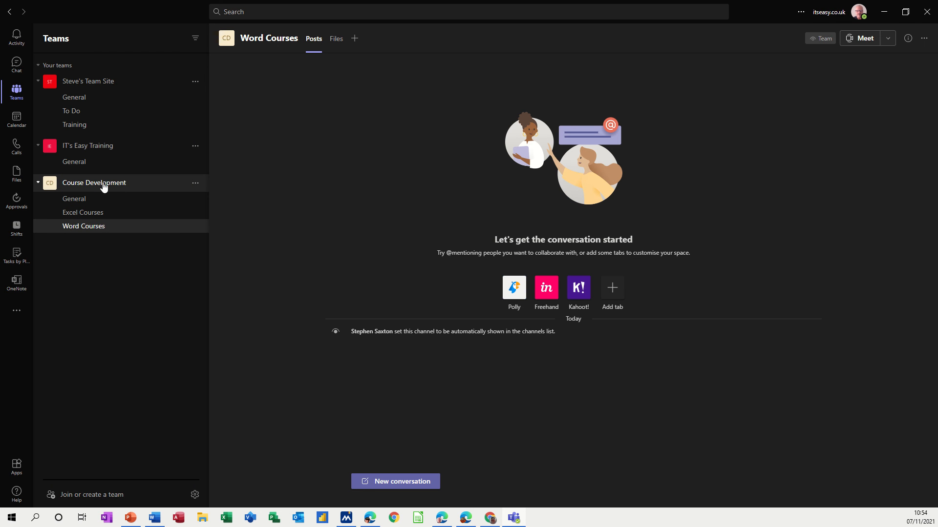
Step: Add a standard channel named "Access Courses" to the Course Development team, shown automatically in everyone's channel list
{"action": "left_click", "coordinate": [196, 182]}
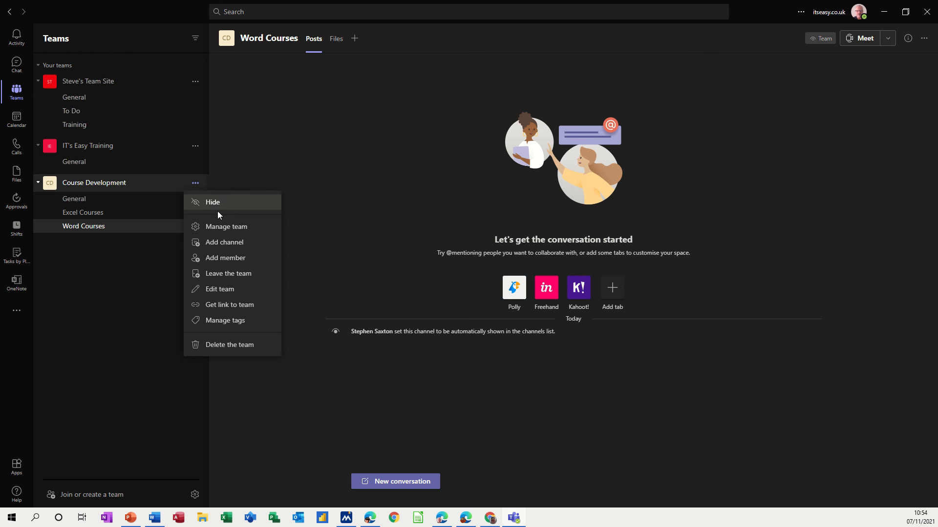
{"action": "left_click", "coordinate": [224, 243]}
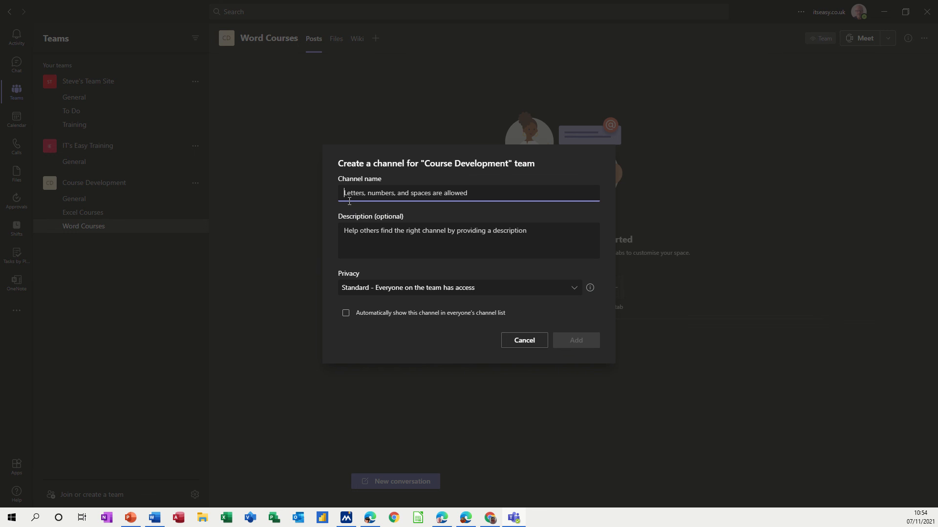
{"action": "type", "text": "Access Courses"}
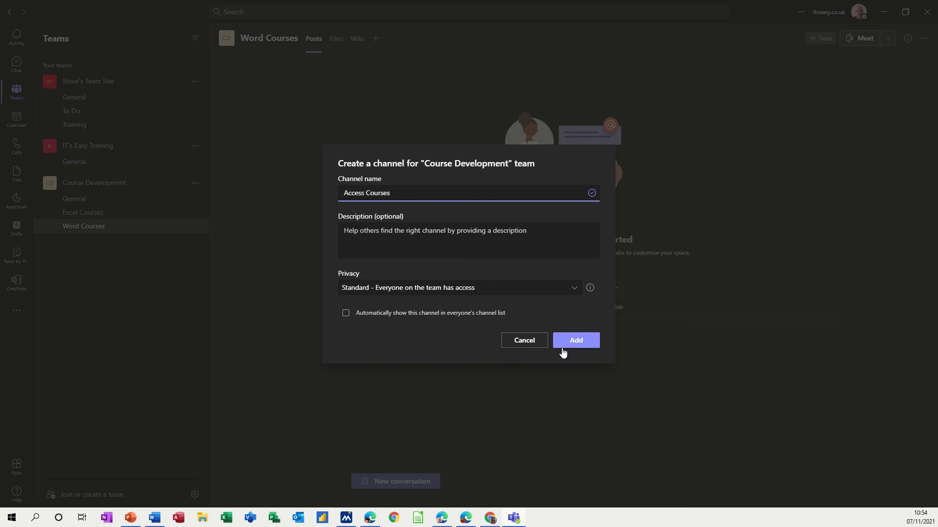
{"action": "left_click", "coordinate": [347, 315]}
{"action": "left_click", "coordinate": [562, 341]}
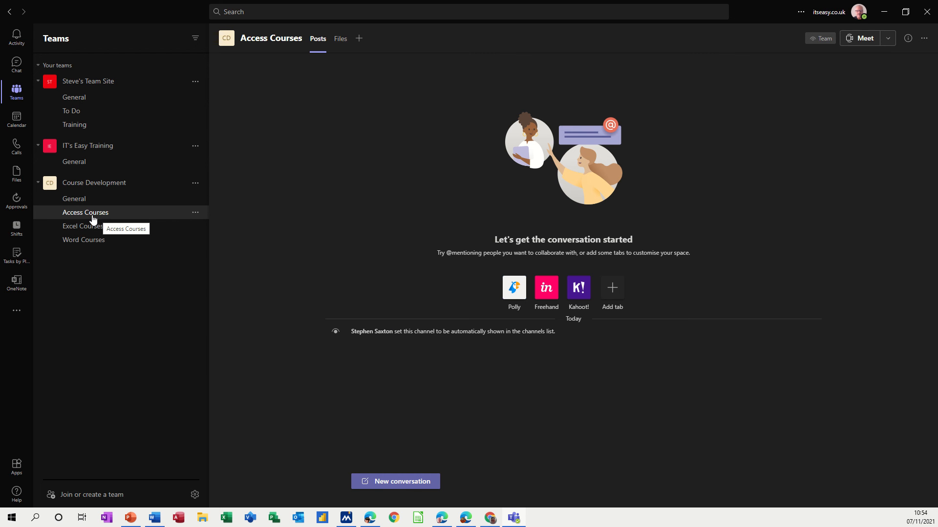
Step: Examine the Access Courses channel's options and management settings, and view the posts of the Excel Courses and Access Courses channels
{"action": "left_click", "coordinate": [195, 213]}
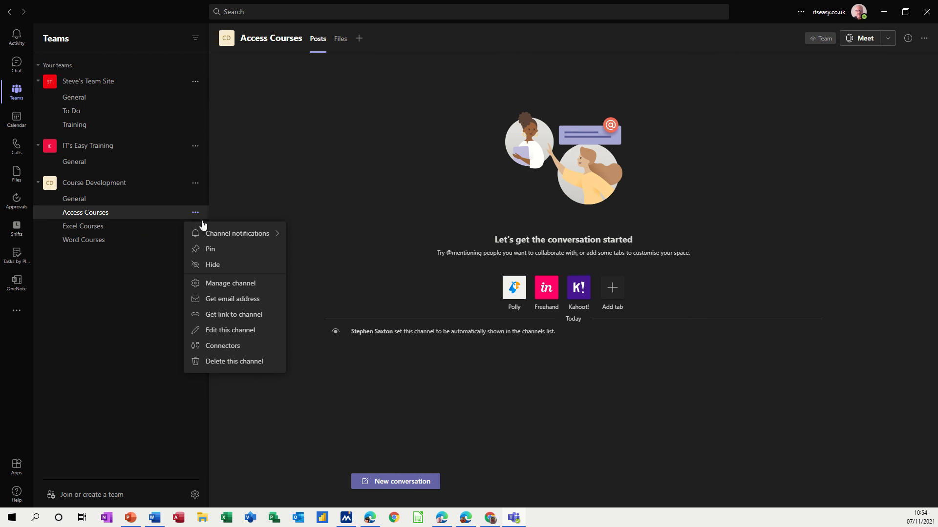
{"action": "left_click", "coordinate": [226, 287]}
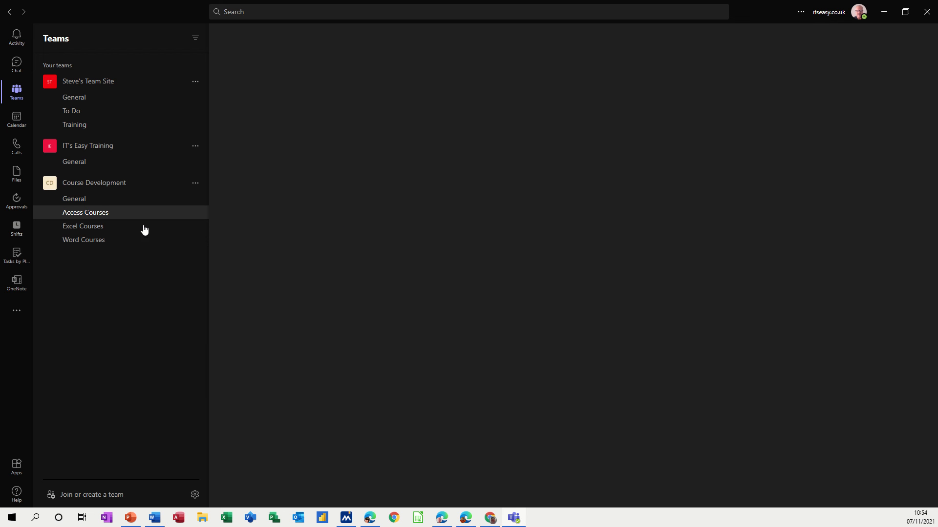
{"action": "left_click", "coordinate": [85, 233]}
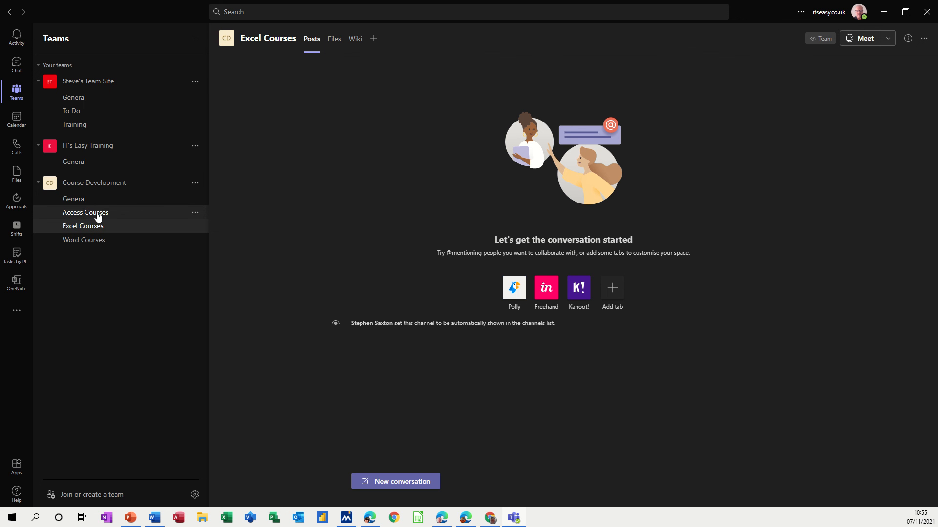
{"action": "left_click", "coordinate": [81, 216]}
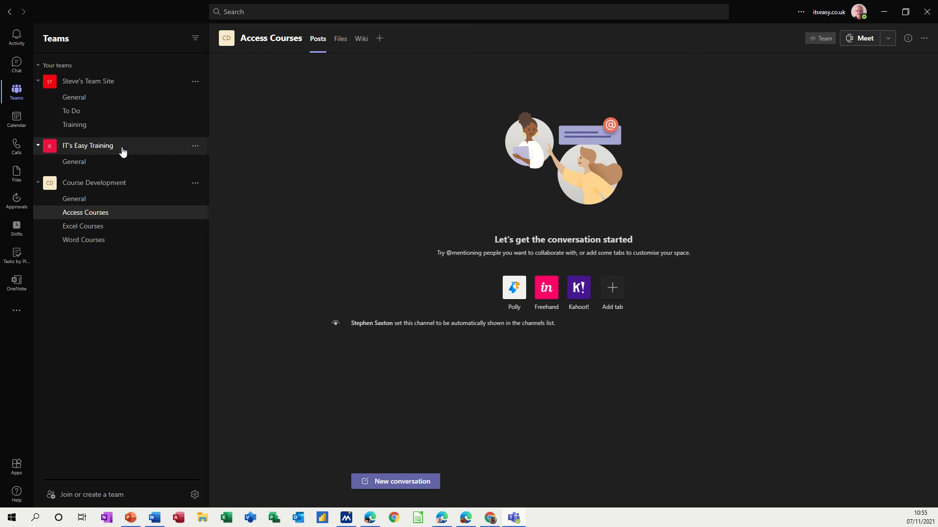
Step: Collapse the first team's channel list, and collapse and re-expand the Course Development team's channels
{"action": "left_click", "coordinate": [39, 82]}
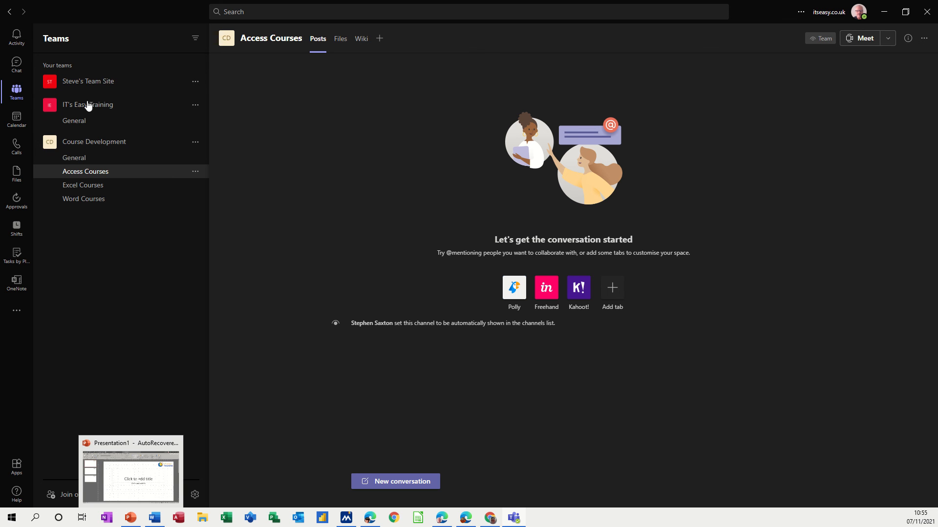
{"action": "left_click", "coordinate": [43, 145]}
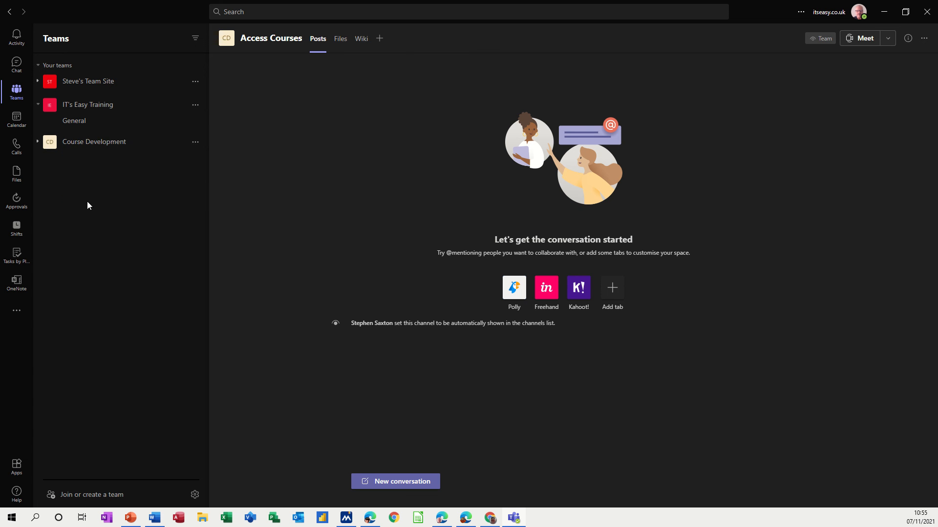
{"action": "left_click", "coordinate": [37, 145]}
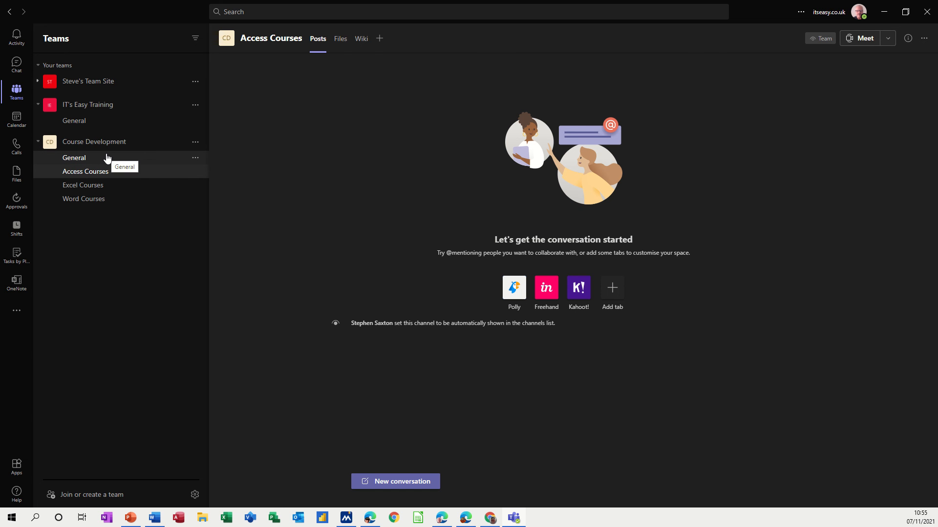
Step: Review the available options for the Course Development team and its General channel
{"action": "left_click", "coordinate": [195, 143]}
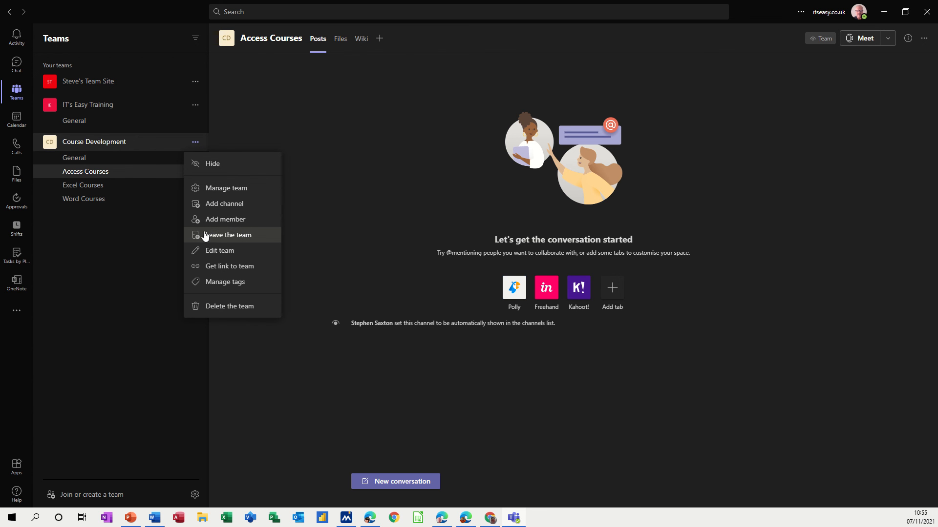
{"action": "left_click", "coordinate": [87, 223]}
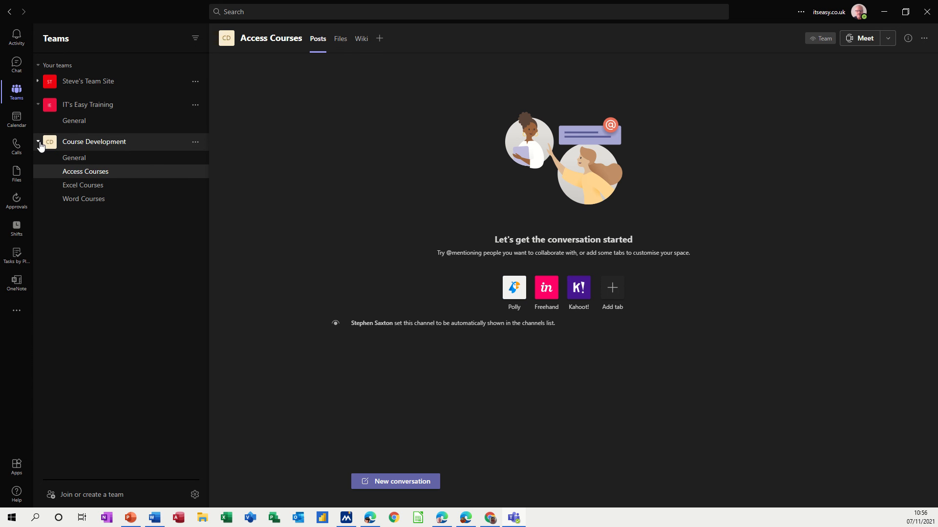
{"action": "left_click", "coordinate": [196, 159]}
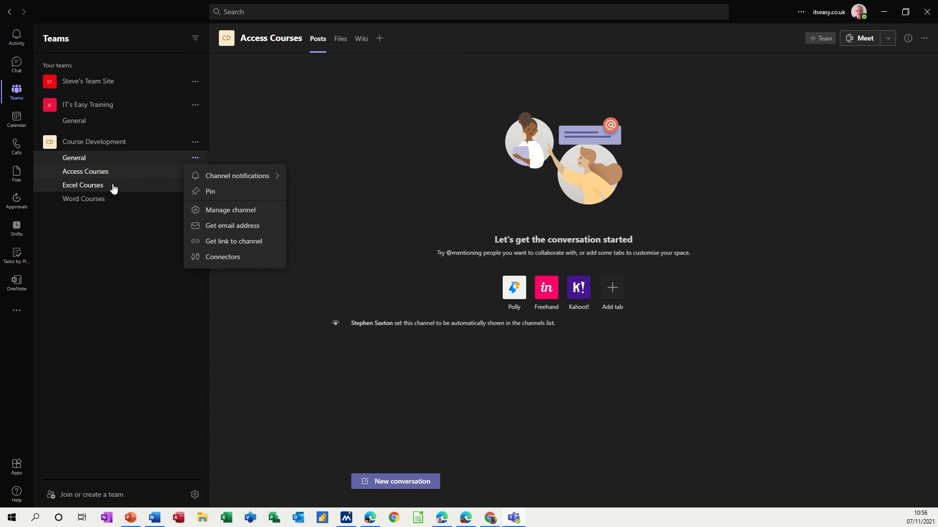
{"action": "left_click", "coordinate": [90, 174]}
Step: Pin the Access Courses and Excel Courses channels of the Course Development team
{"action": "left_click", "coordinate": [196, 172]}
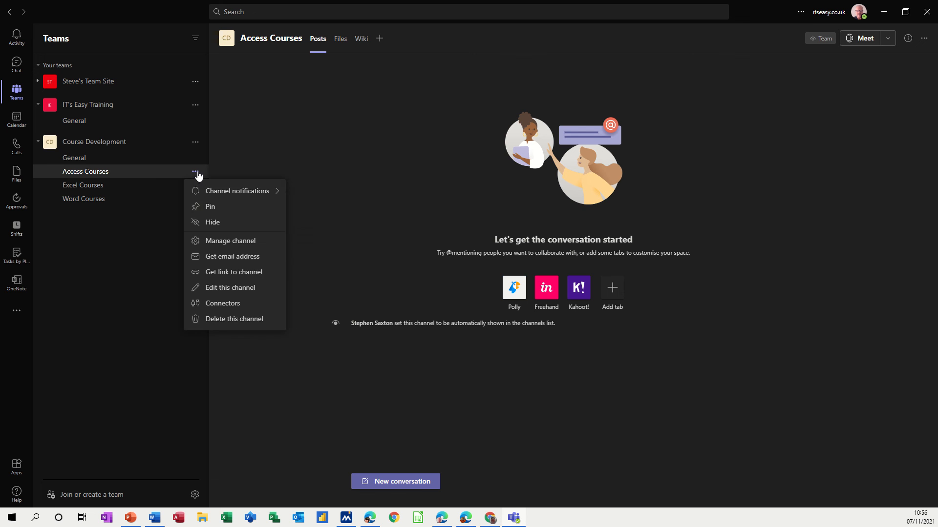
{"action": "left_click", "coordinate": [205, 207]}
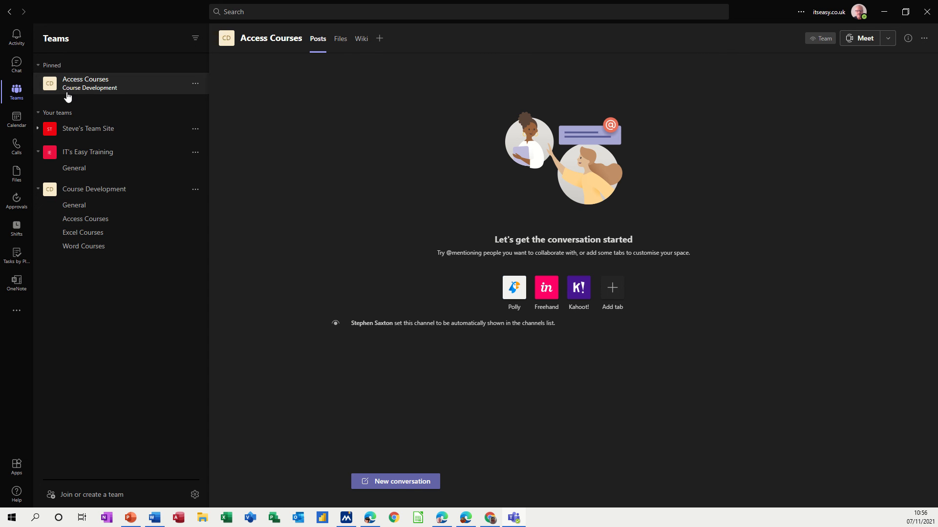
{"action": "left_click", "coordinate": [38, 113]}
{"action": "left_click", "coordinate": [39, 113]}
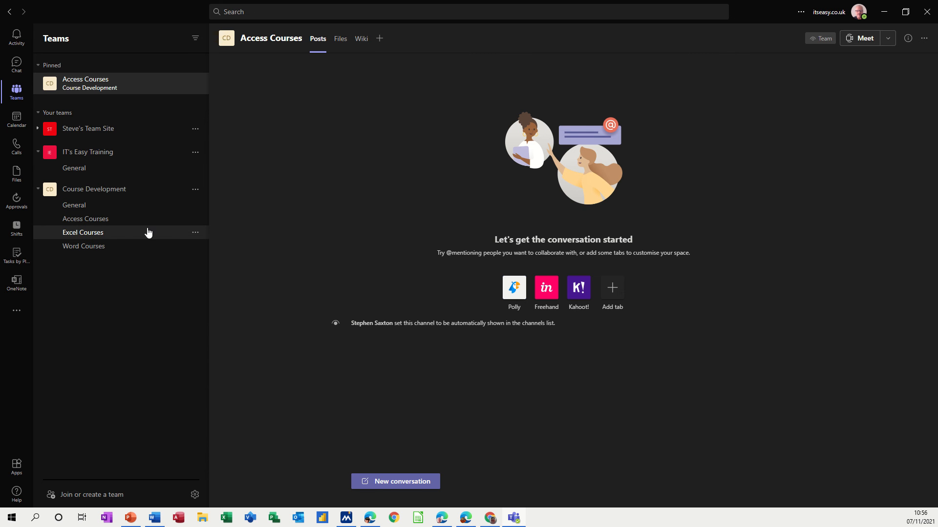
{"action": "left_click", "coordinate": [196, 236]}
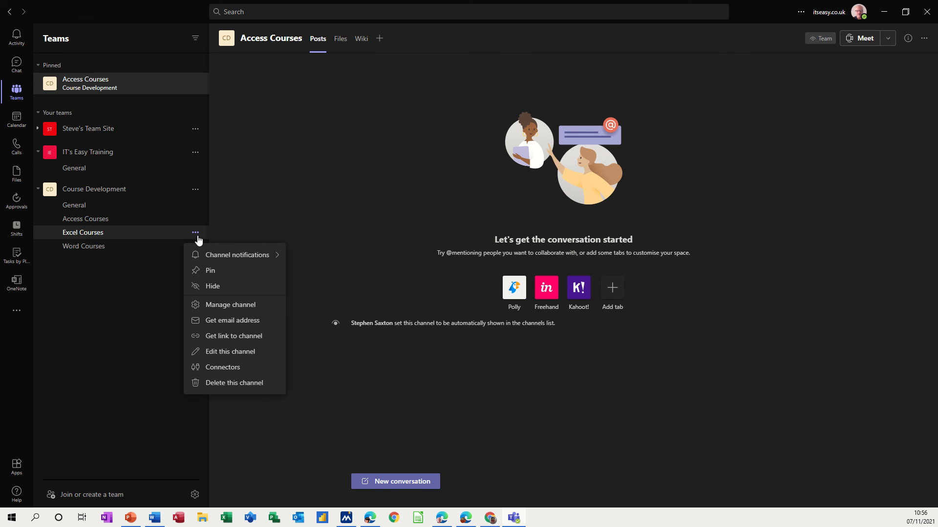
{"action": "left_click", "coordinate": [207, 271]}
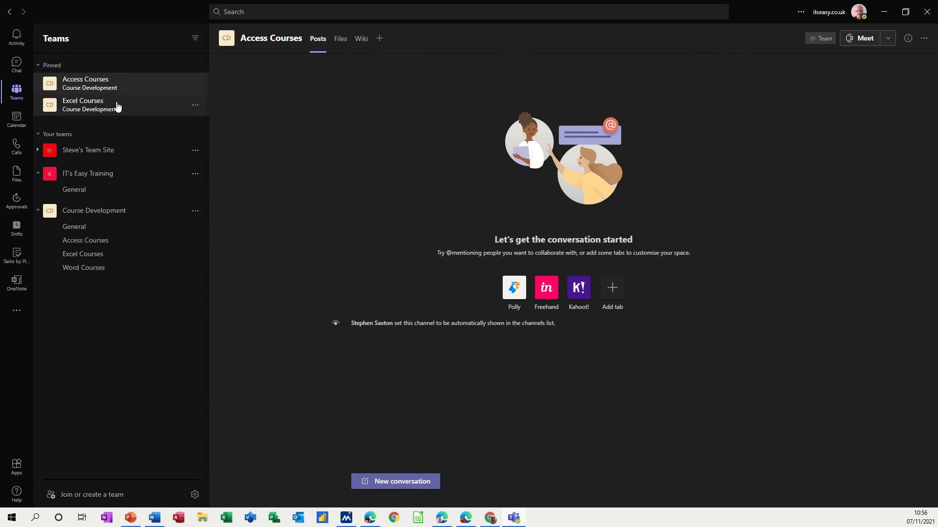